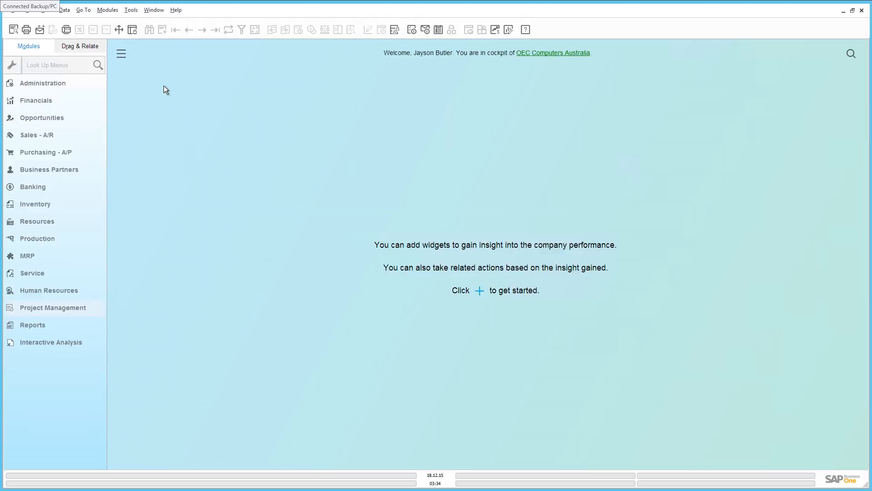
# Check the project management option in the company's basic initialization settings and close the company details
pyautogui.click(58, 83)
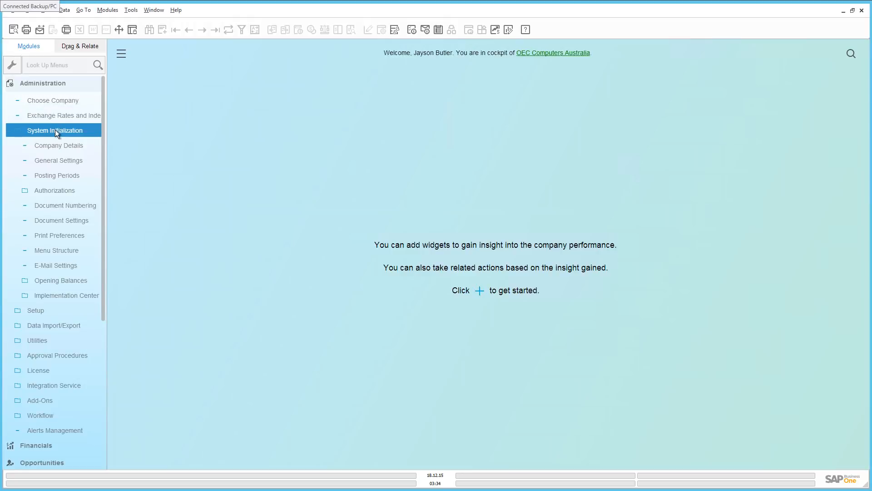
pyautogui.click(52, 146)
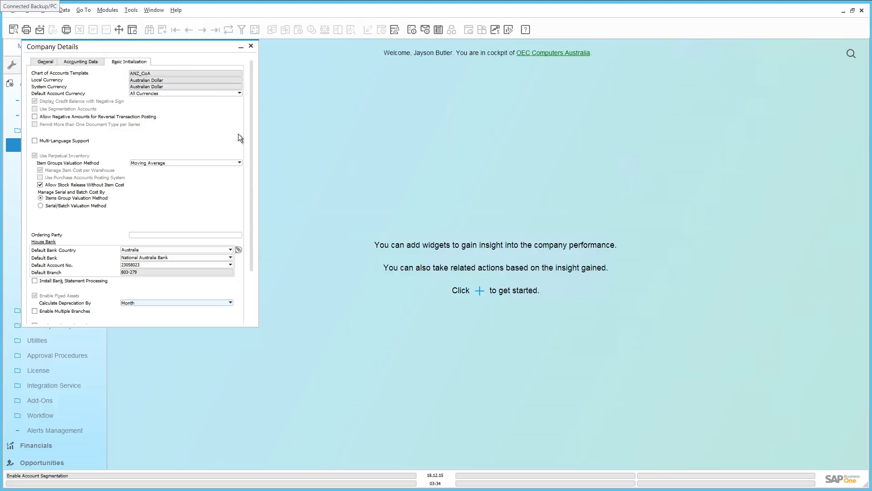
pyautogui.scroll(-3, 246, 174)
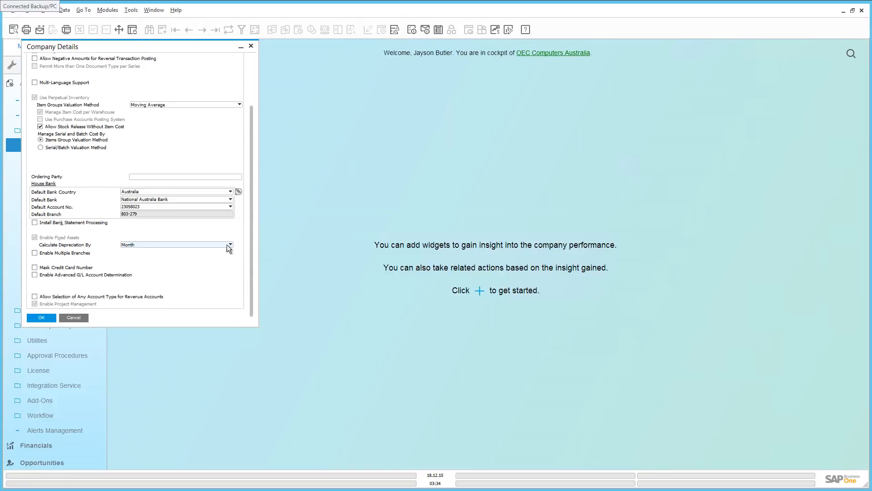
pyautogui.click(48, 318)
# Open the ADA IT Upgrade project from Project Management in a maximized window and display its stages
pyautogui.click(103, 310)
pyautogui.scroll(-5, 101, 451)
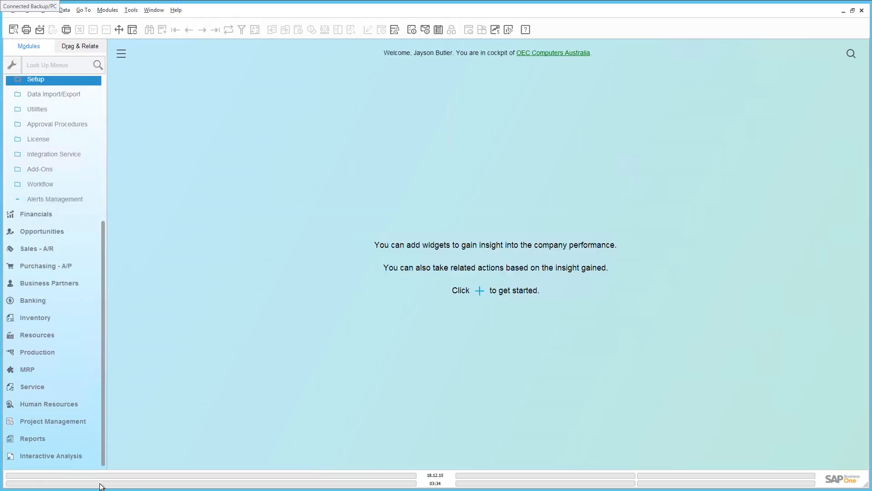
pyautogui.click(71, 422)
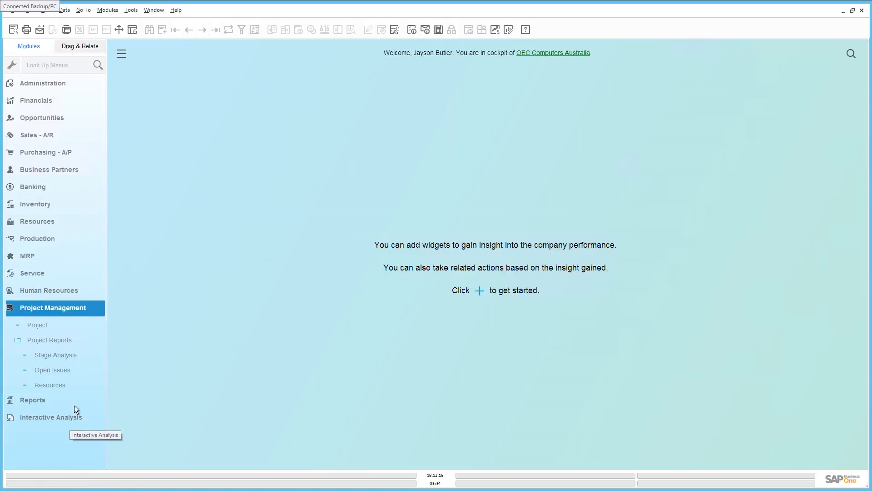
pyautogui.click(48, 326)
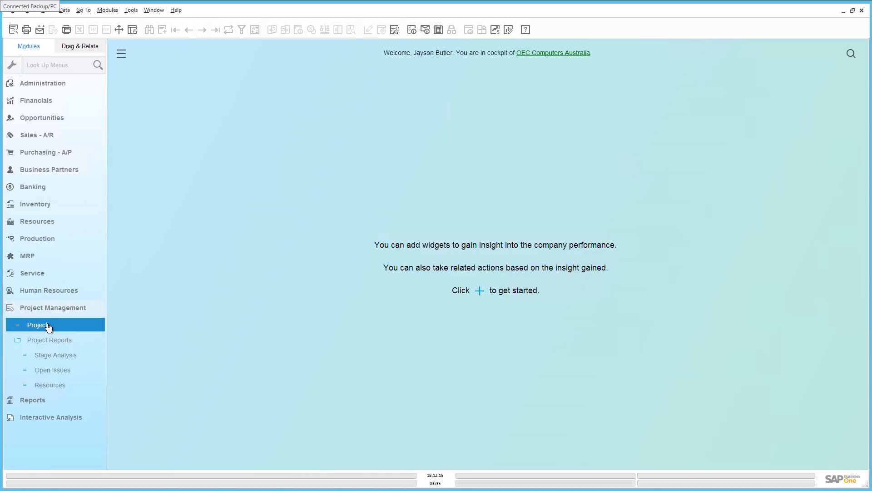
pyautogui.click(47, 323)
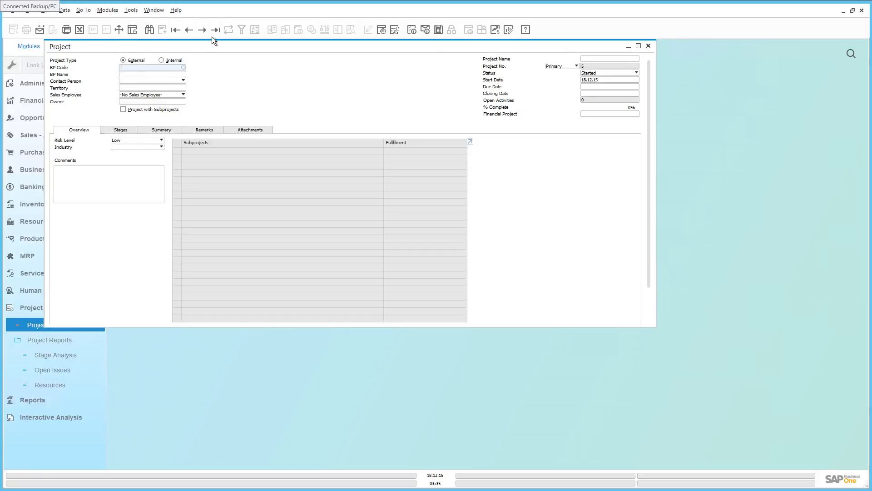
pyautogui.click(217, 30)
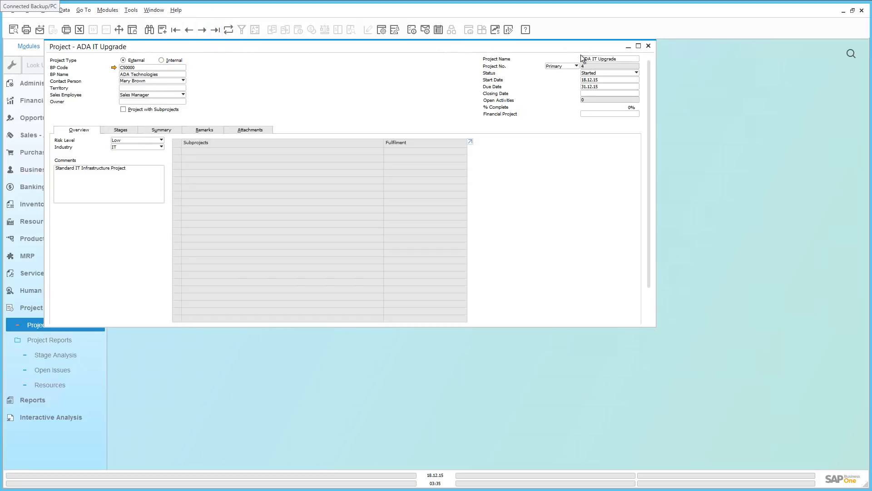
pyautogui.click(640, 46)
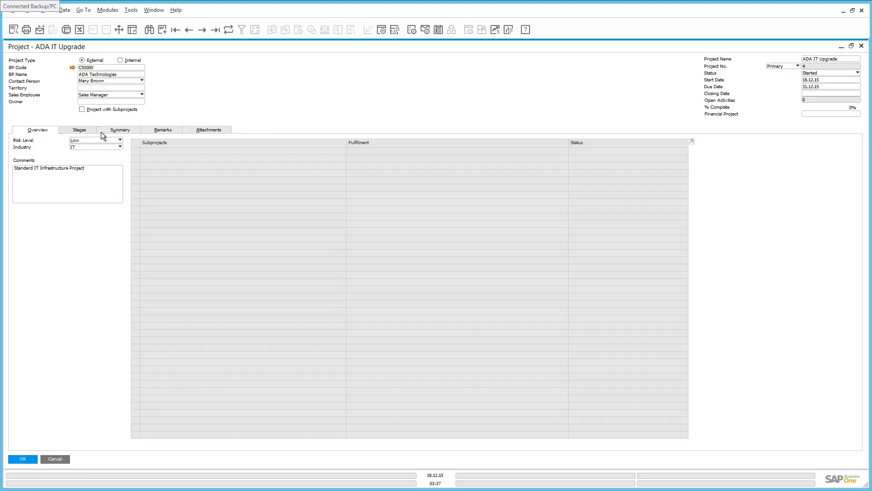
pyautogui.click(82, 132)
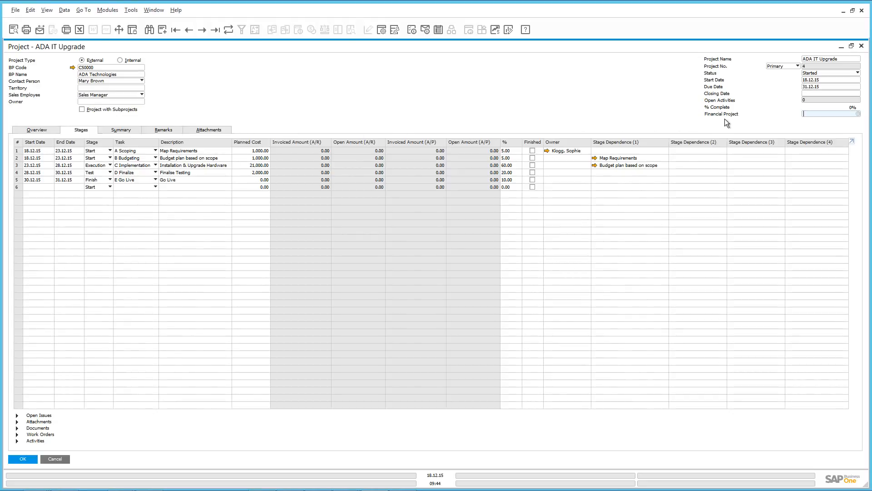
# Assign the financial project ADA to the ADA IT Upgrade project
pyautogui.click(858, 114)
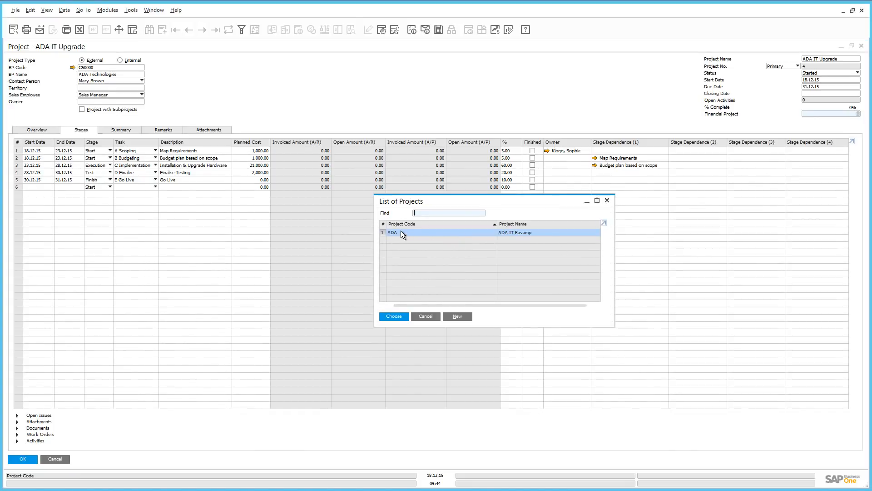
pyautogui.click(403, 315)
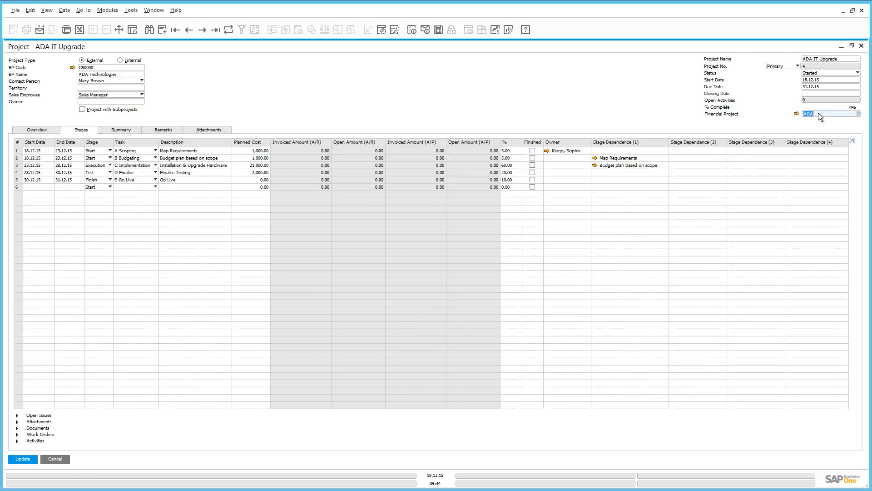
pyautogui.press('Return')
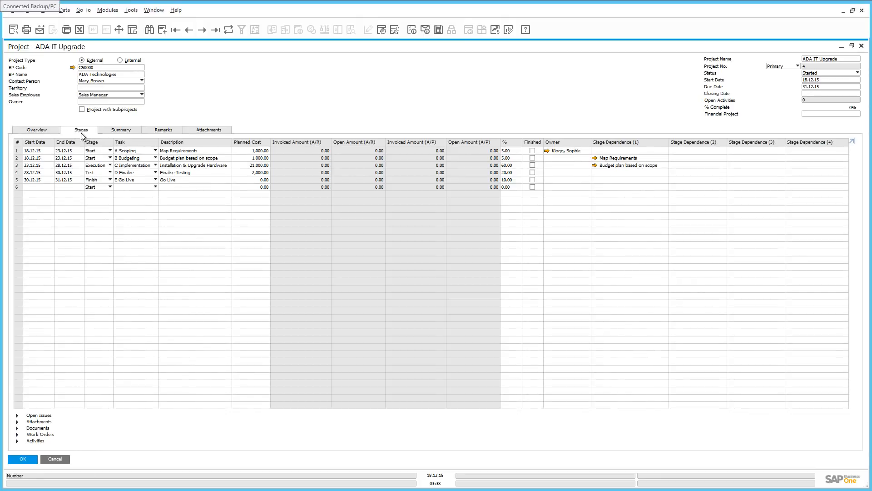
# View the stage options for the A Scoping task and inspect its open issues, including the linked solution for the missing sign-off
pyautogui.click(109, 150)
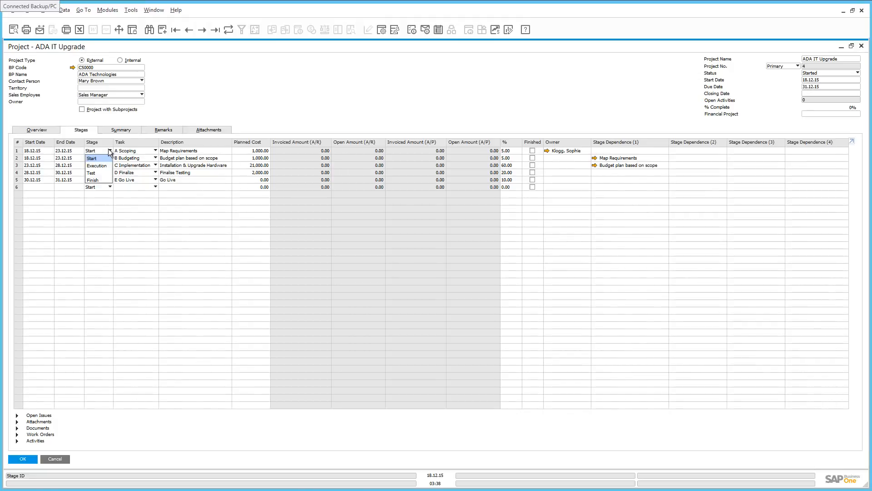
pyautogui.click(92, 145)
pyautogui.click(19, 151)
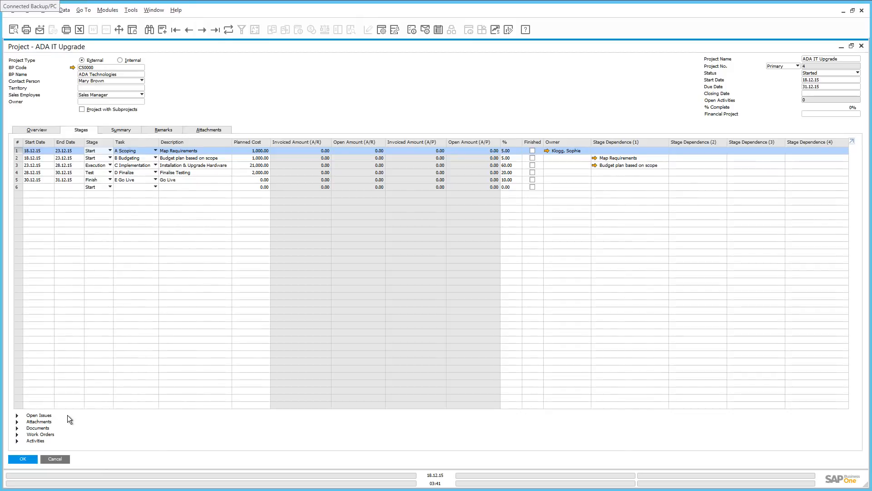
pyautogui.click(18, 416)
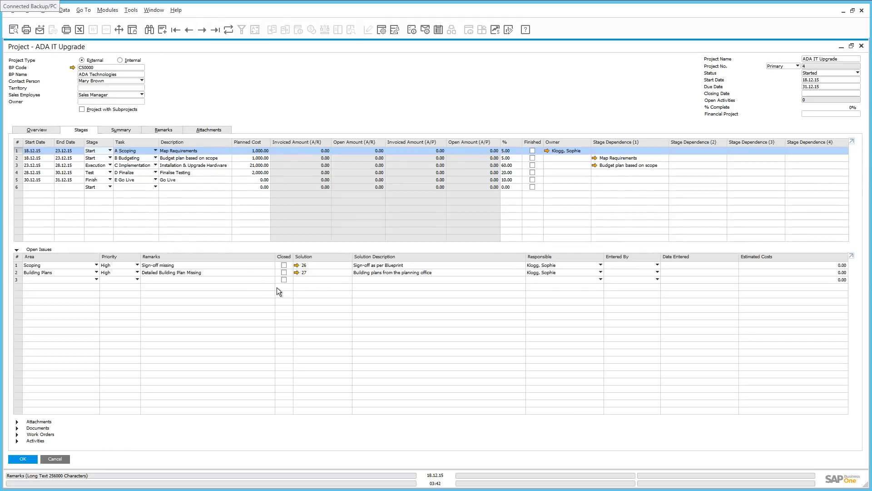
pyautogui.click(296, 266)
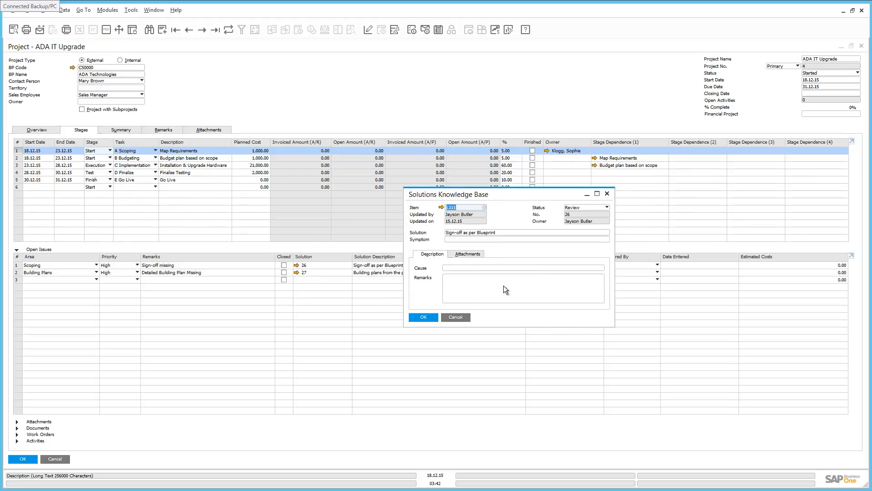
pyautogui.click(608, 193)
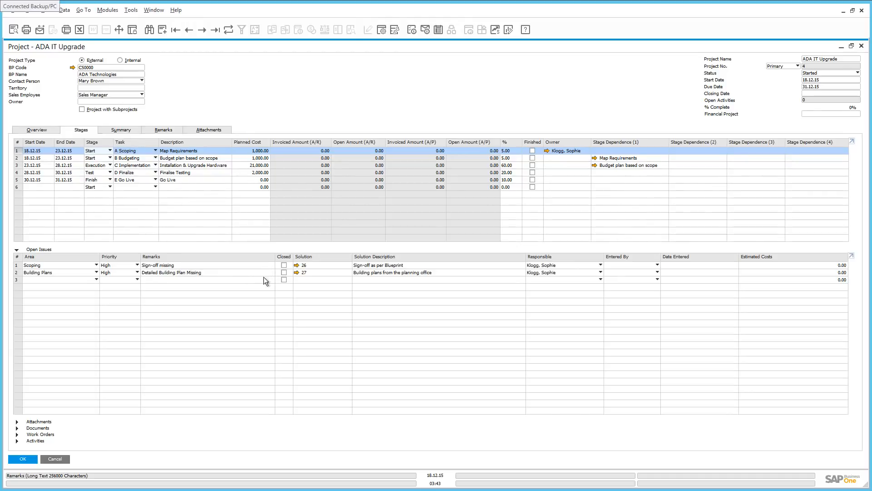
# Attach the ADA Signoff Word document from the desktop to the A Scoping stage
pyautogui.click(24, 422)
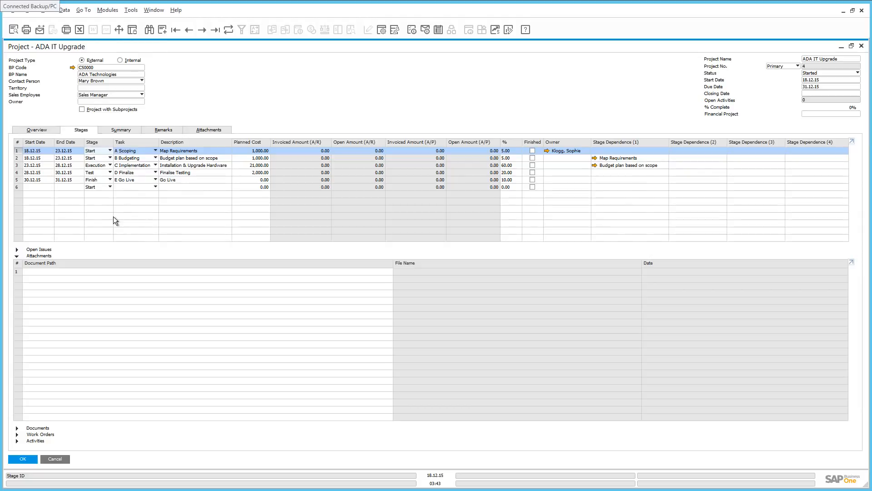
pyautogui.click(81, 271)
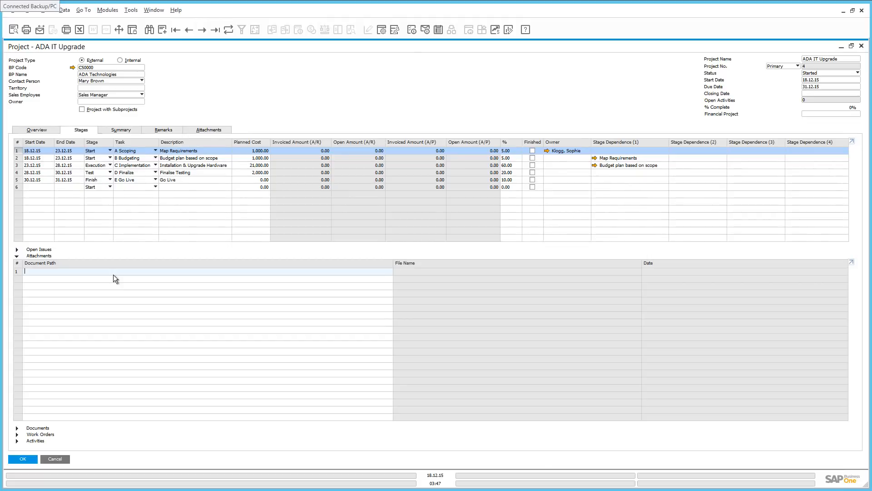
pyautogui.doubleClick(108, 272)
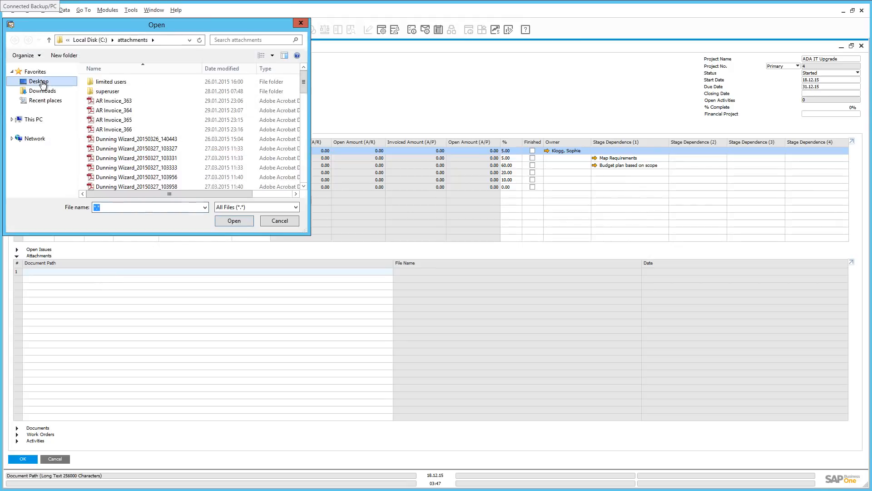
pyautogui.click(39, 81)
pyautogui.moveTo(304, 115); pyautogui.dragTo(197, 207)
pyautogui.click(117, 182)
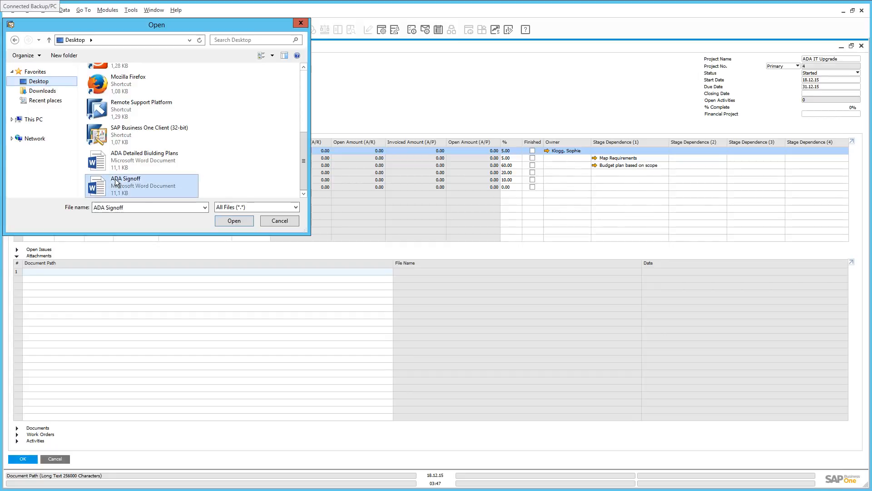
pyautogui.doubleClick(116, 182)
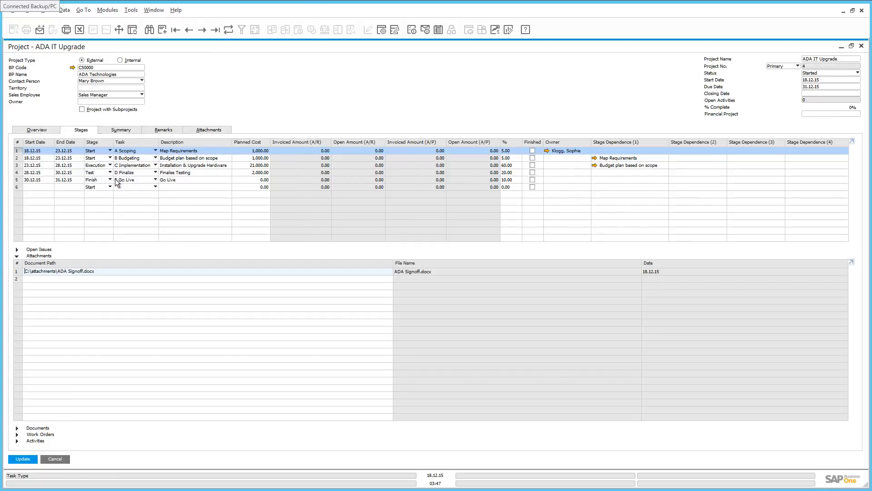
# Attach the ADA Detailed Biulding Plans document from the desktop to the same stage and save the project
pyautogui.doubleClick(87, 281)
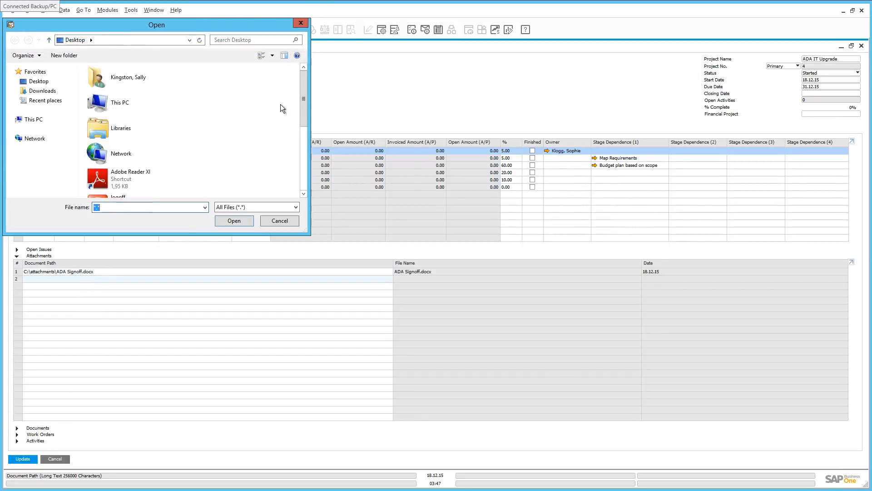
pyautogui.click(304, 181)
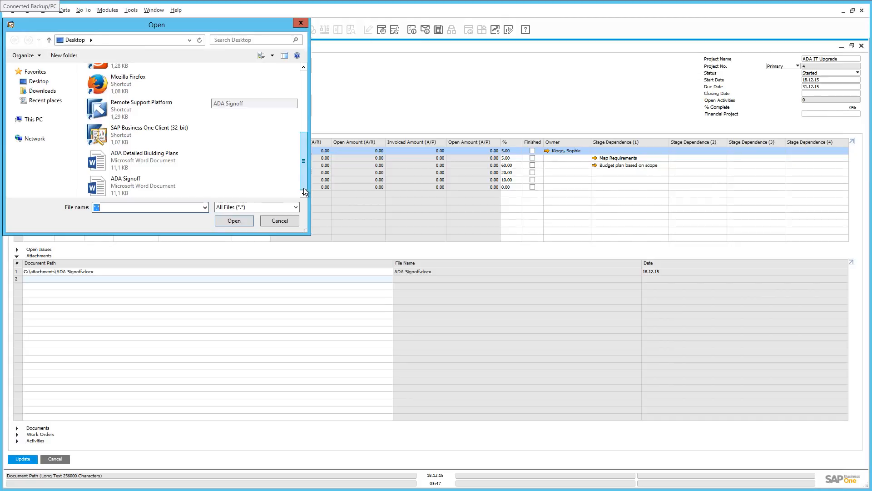
pyautogui.doubleClick(145, 159)
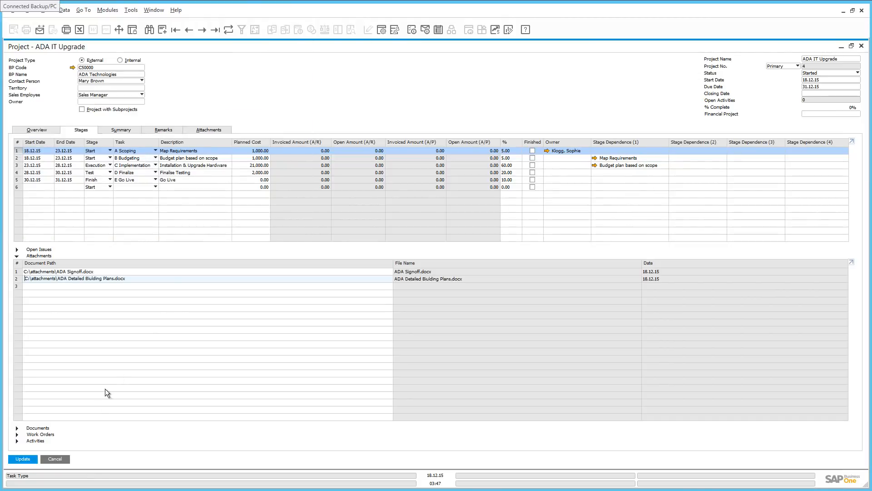
pyautogui.click(20, 458)
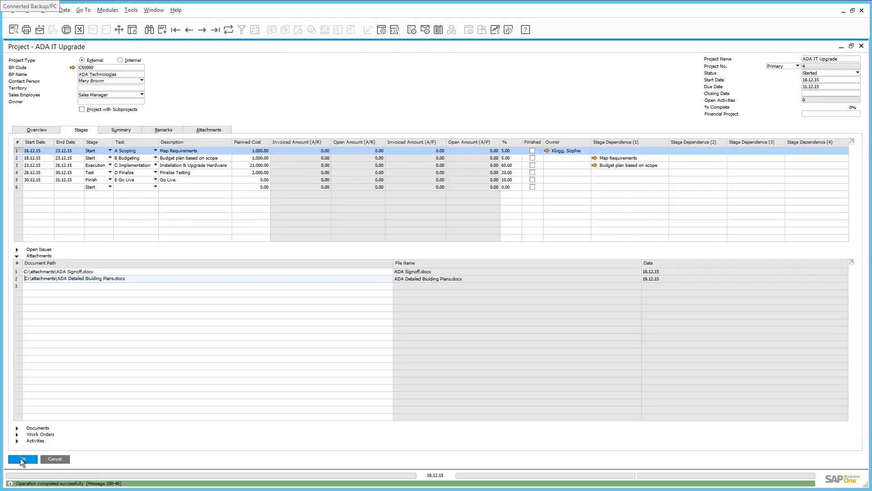
# Mark the Scoping and Building Plans open issues as closed and save the project
pyautogui.click(17, 249)
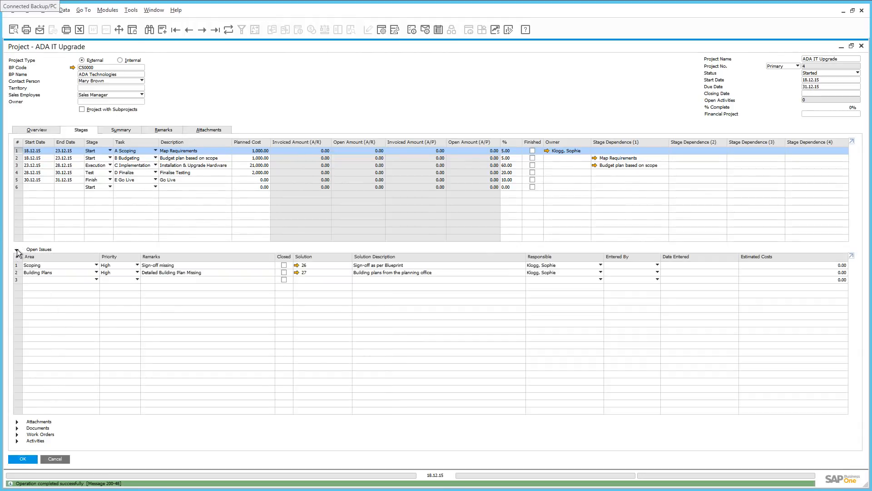
pyautogui.click(284, 265)
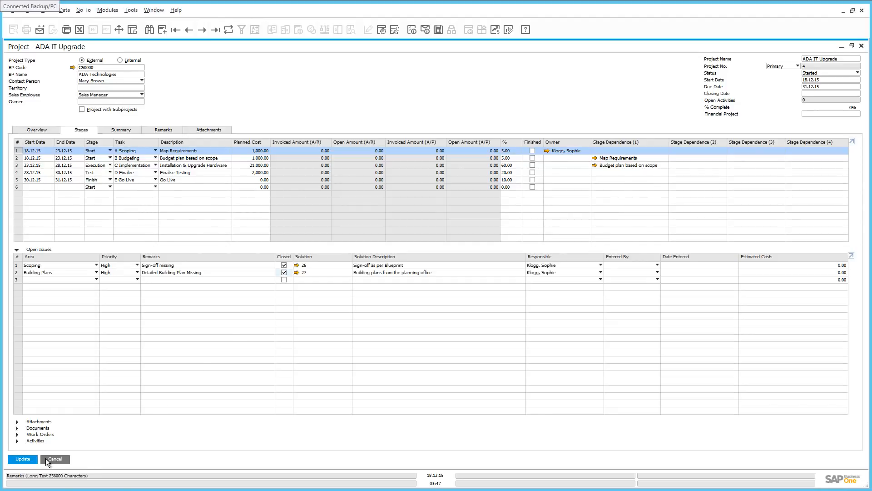
pyautogui.click(29, 459)
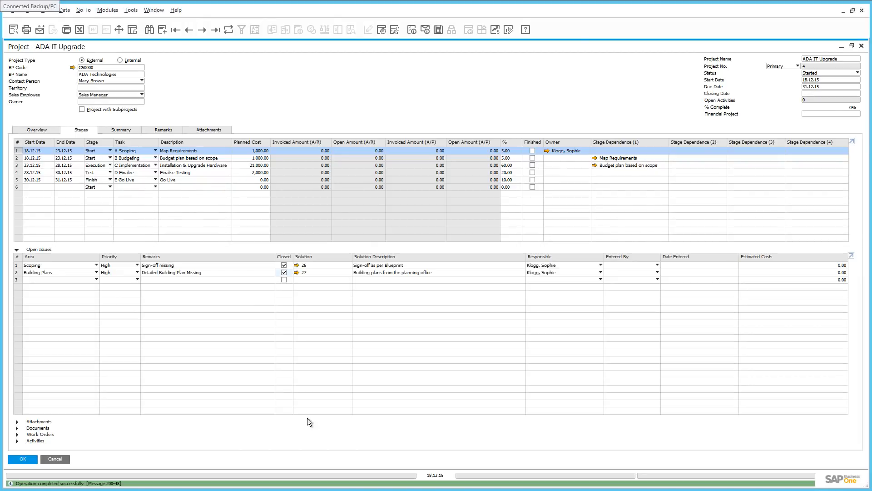
# Mark the A Scoping and B Budgeting stages as finished, saving the project after each one
pyautogui.click(532, 151)
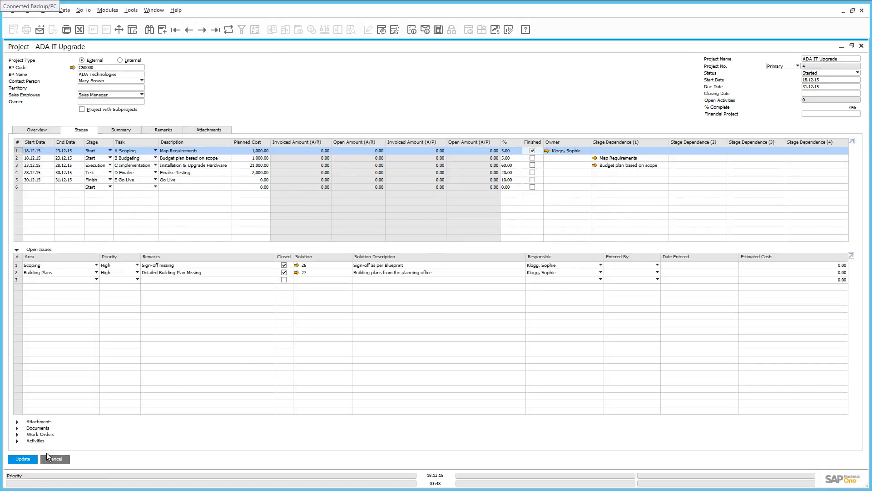
pyautogui.click(23, 459)
pyautogui.click(533, 158)
pyautogui.click(18, 460)
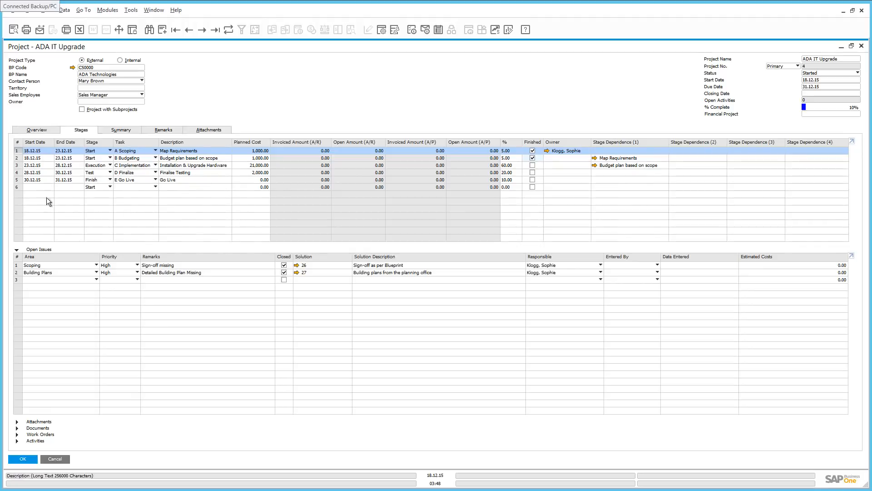
# Assign the second employee in the employee list as owner of the C Implementation stage and save the project
pyautogui.click(17, 166)
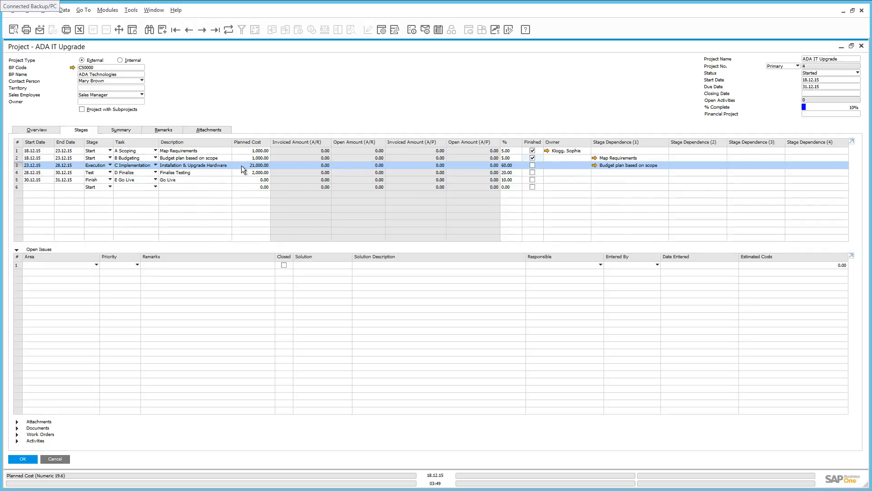
pyautogui.click(585, 166)
pyautogui.click(588, 165)
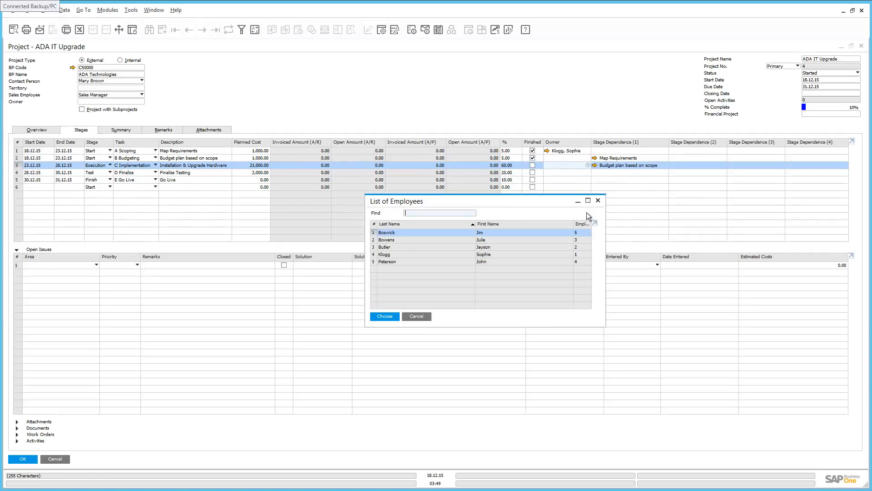
pyautogui.doubleClick(393, 239)
pyautogui.click(33, 460)
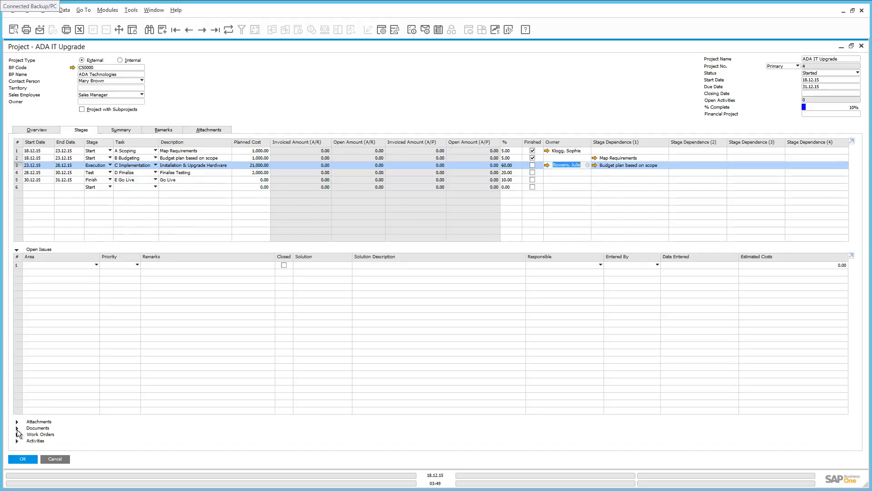
# Link the delivery with the remark Timesheet 24 to the C Implementation stage's documents and review its contents
pyautogui.click(17, 429)
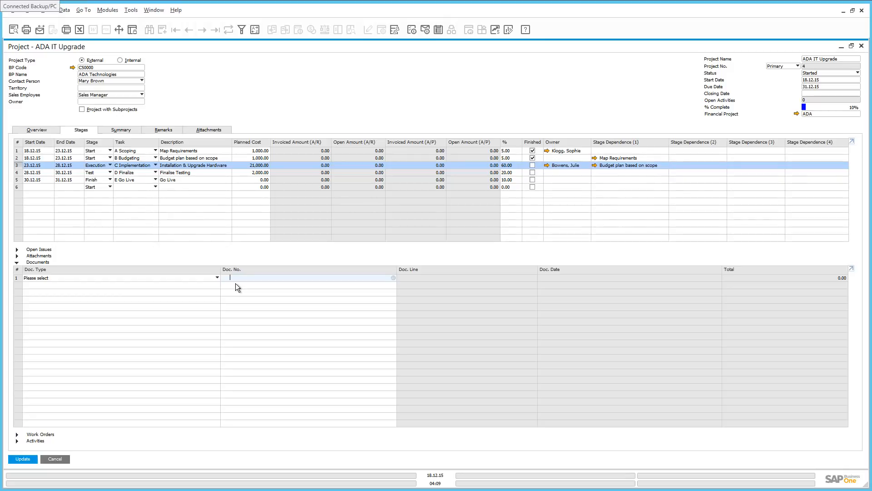
pyautogui.click(105, 277)
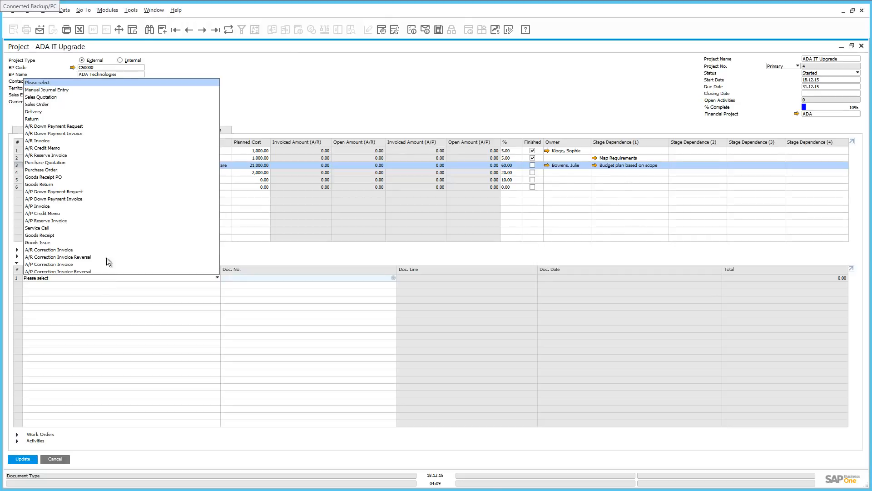
pyautogui.click(37, 111)
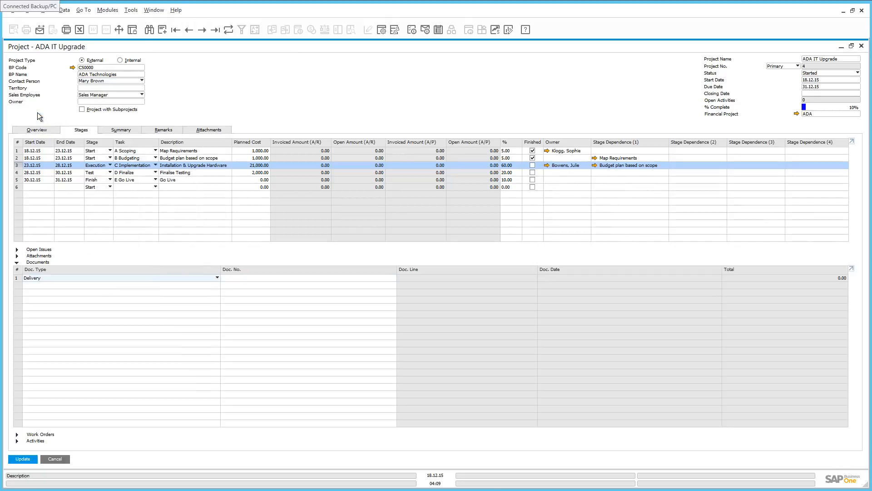
pyautogui.click(237, 277)
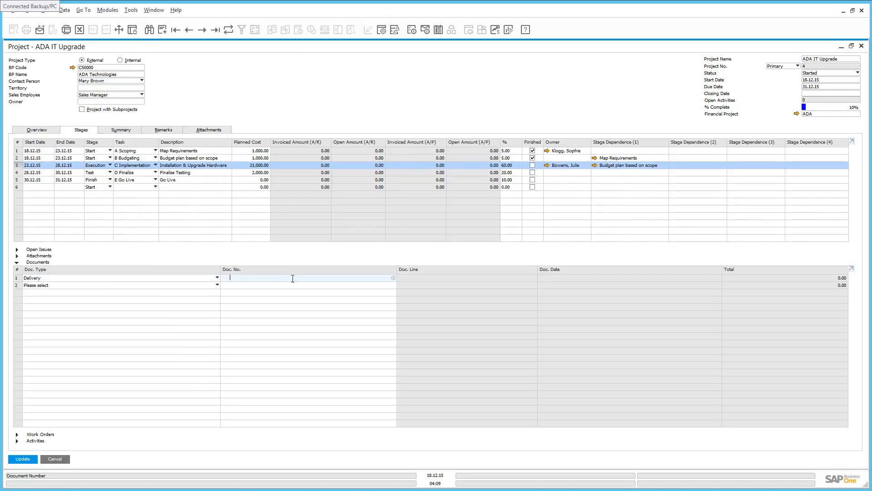
pyautogui.click(394, 277)
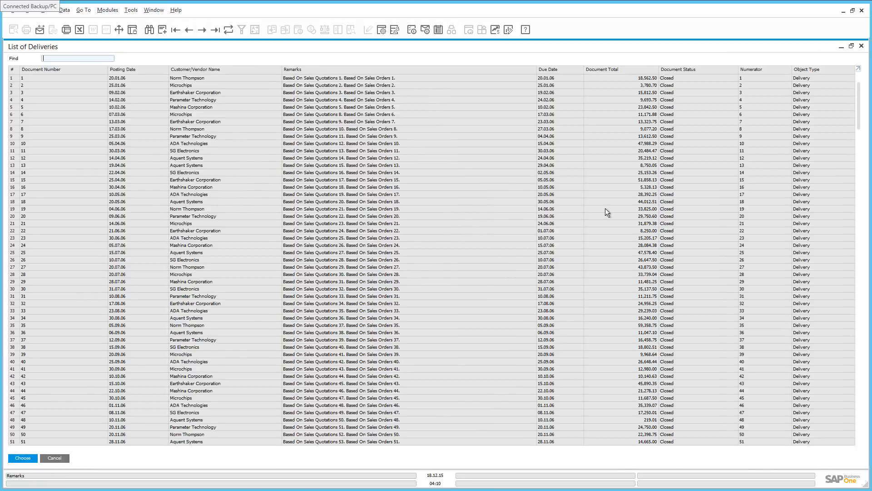
pyautogui.moveTo(859, 95); pyautogui.dragTo(837, 489)
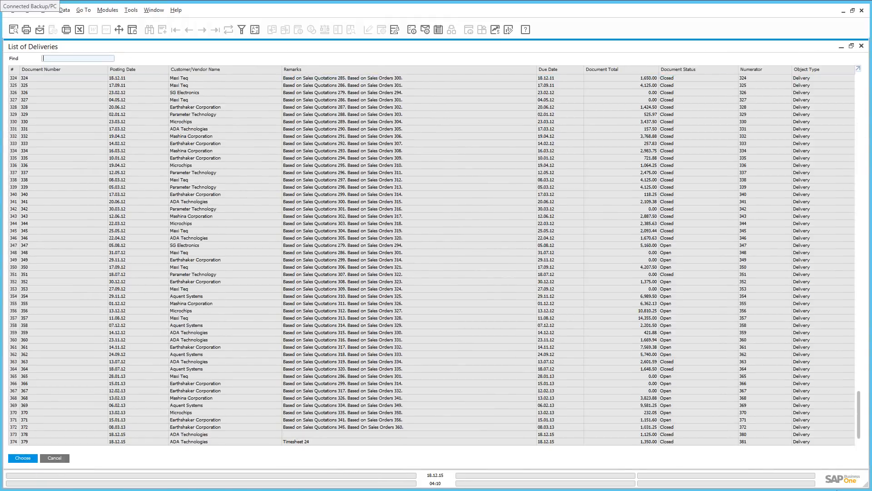
pyautogui.doubleClick(312, 442)
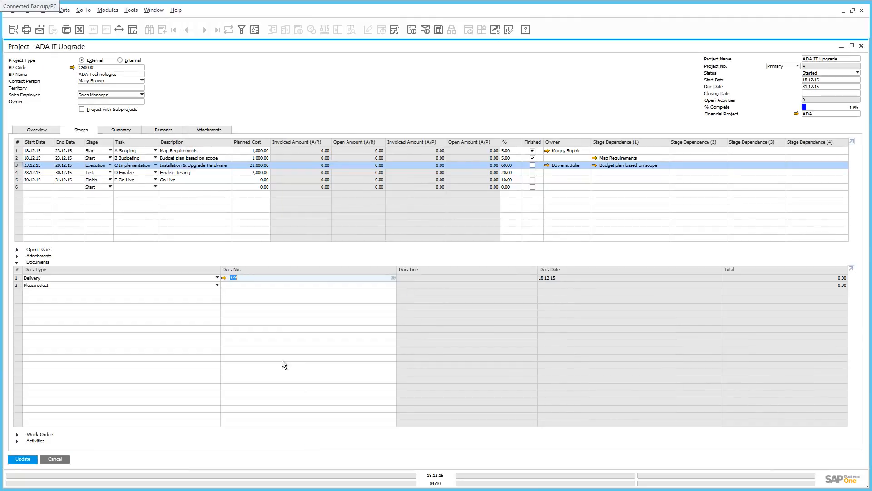
pyautogui.click(224, 278)
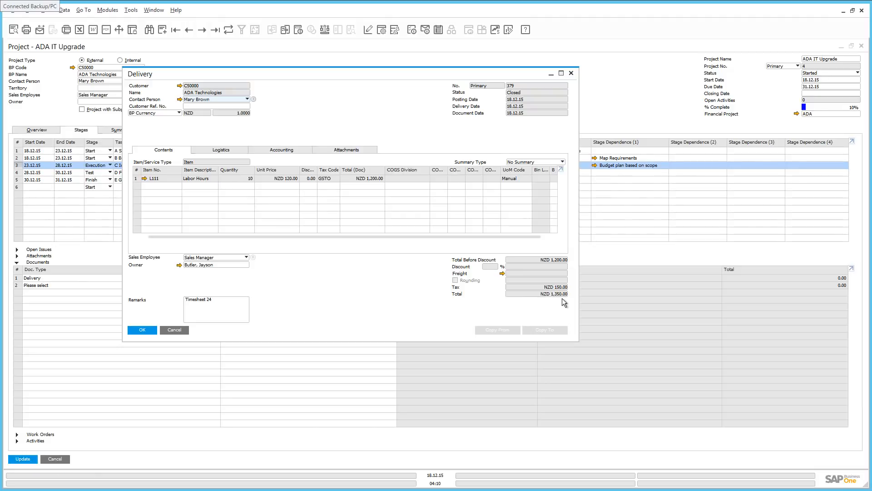
pyautogui.click(142, 330)
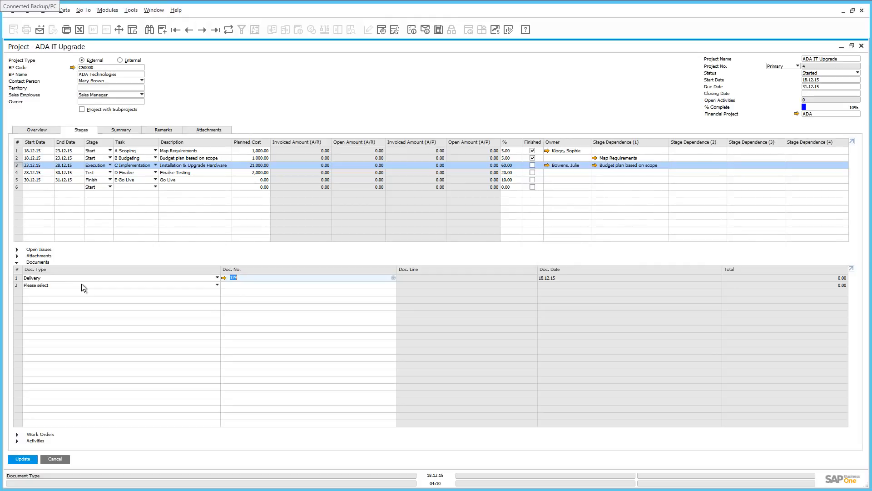
# Link the ADA Technologies A/R invoice totalling 7,347.66 to the same stage's documents and save the project
pyautogui.click(82, 284)
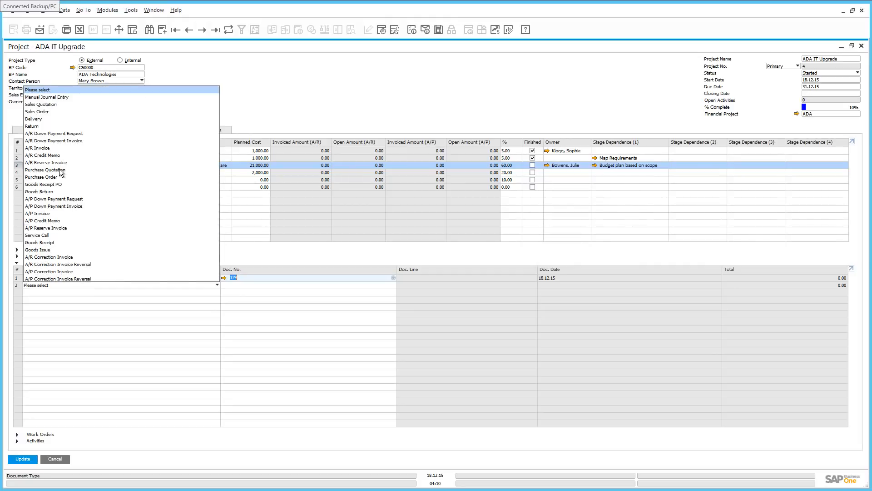
pyautogui.click(55, 148)
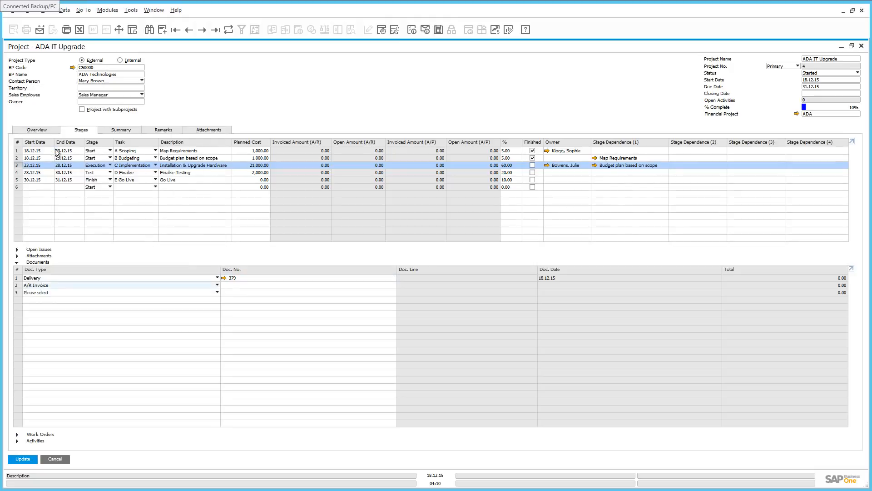
pyautogui.click(230, 286)
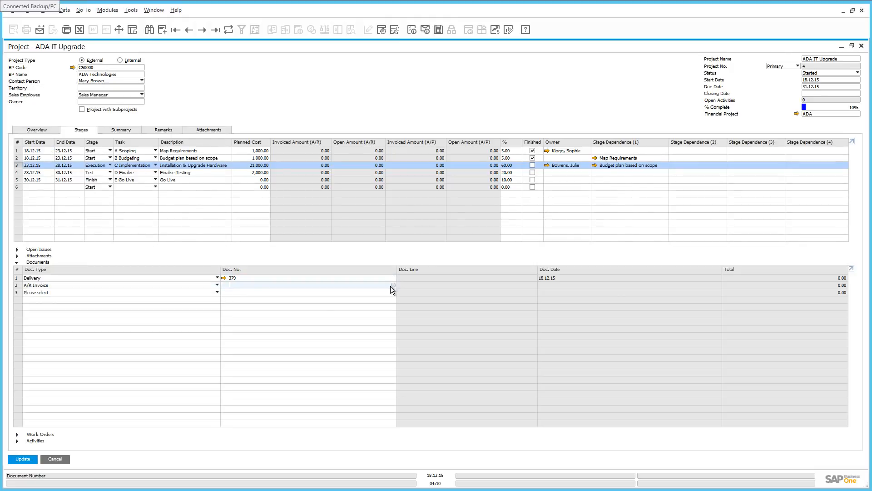
pyautogui.click(391, 286)
pyautogui.moveTo(602, 231); pyautogui.dragTo(606, 334)
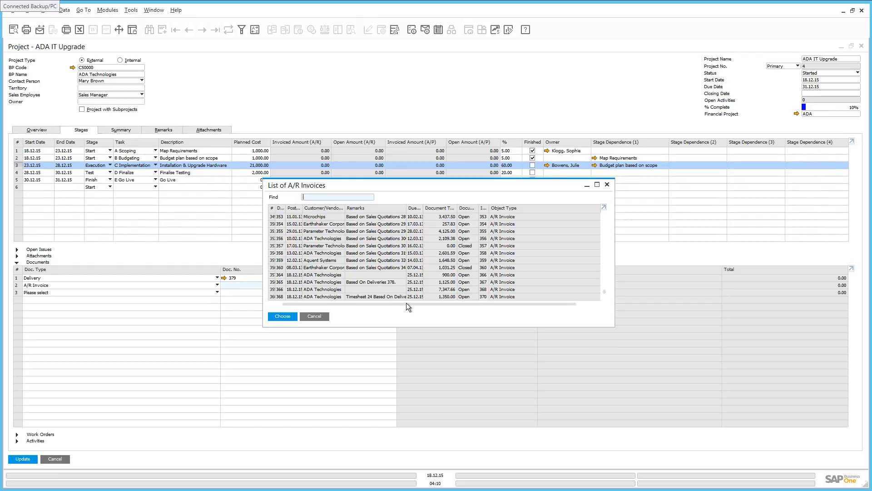
pyautogui.doubleClick(308, 290)
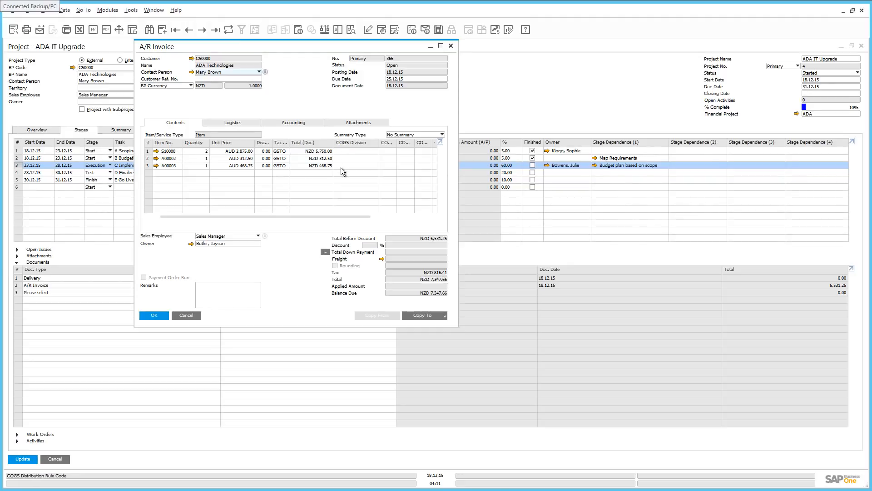
pyautogui.click(154, 315)
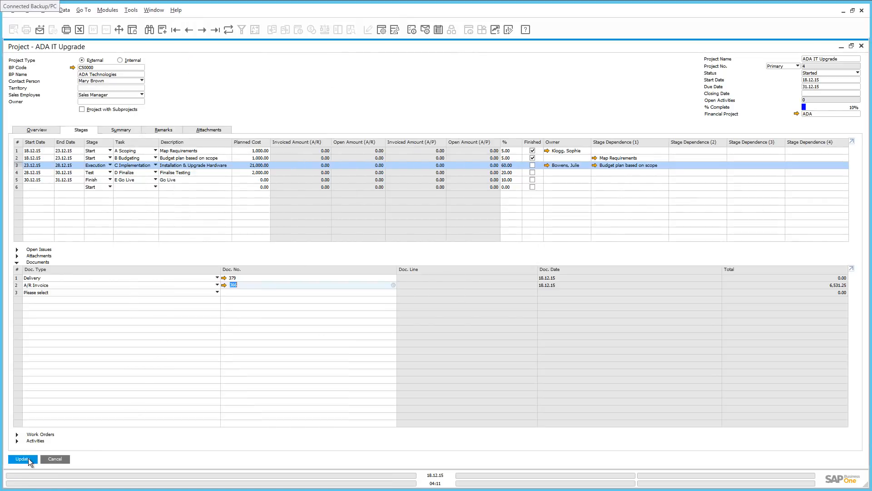
pyautogui.click(27, 458)
pyautogui.click(16, 263)
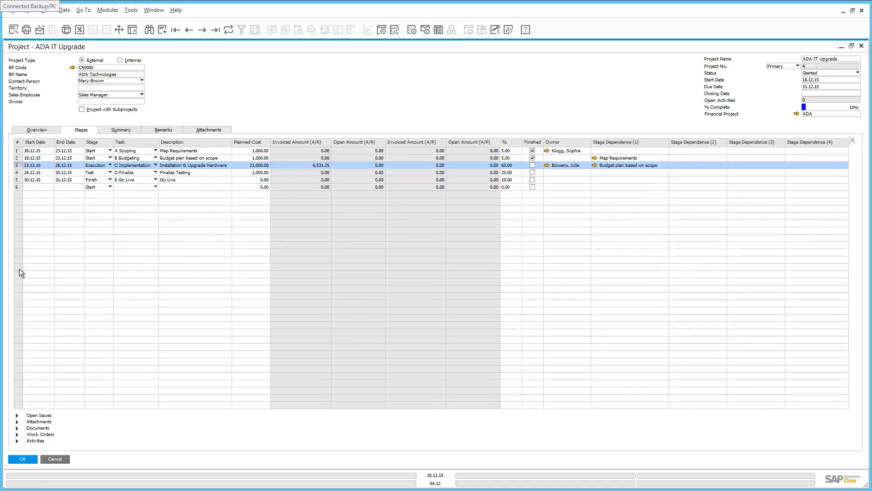
# Start a new Meeting activity for the C Implementation stage with ADA Technologies as business partner and the remark "Project Review Meeting"
pyautogui.click(17, 440)
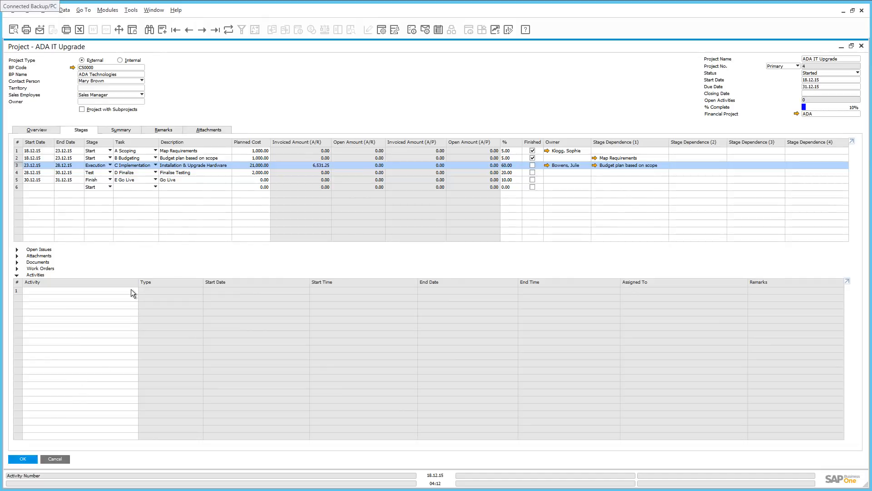
pyautogui.click(131, 291)
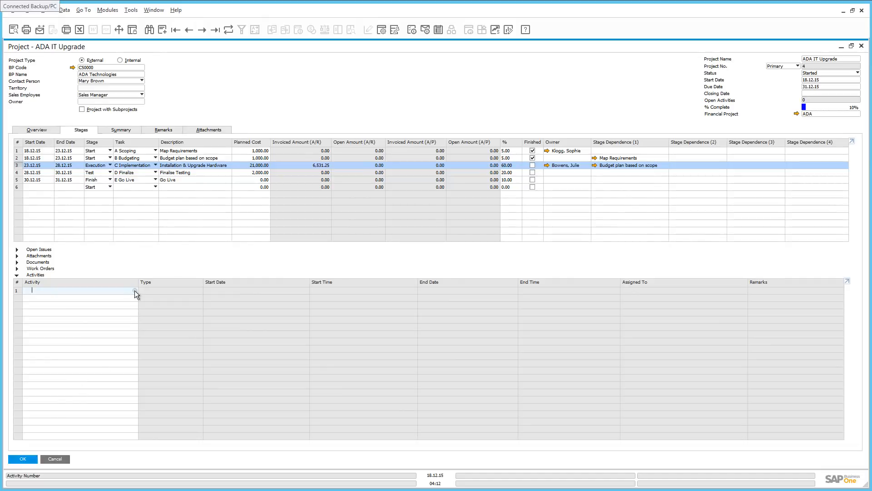
pyautogui.click(134, 291)
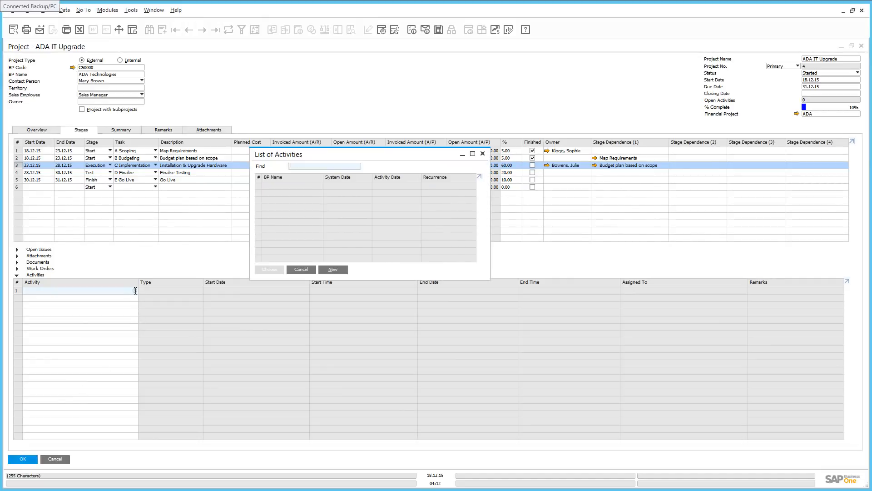
pyautogui.click(335, 270)
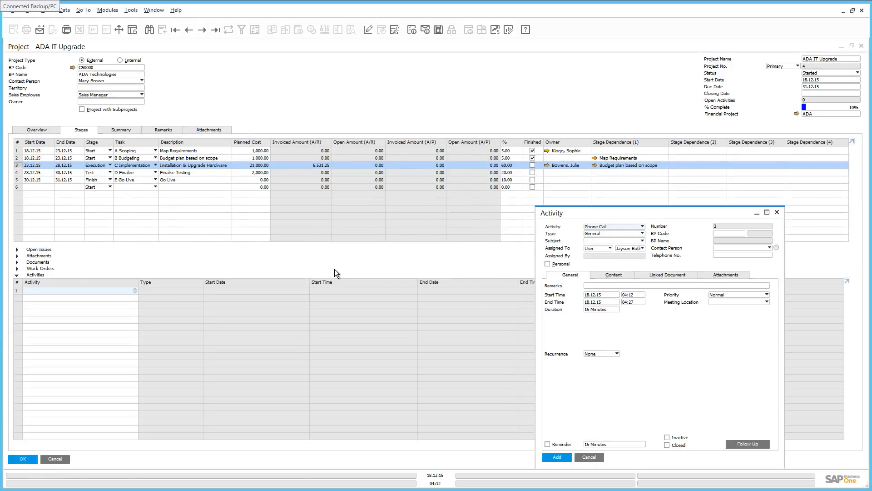
pyautogui.click(608, 226)
pyautogui.click(601, 242)
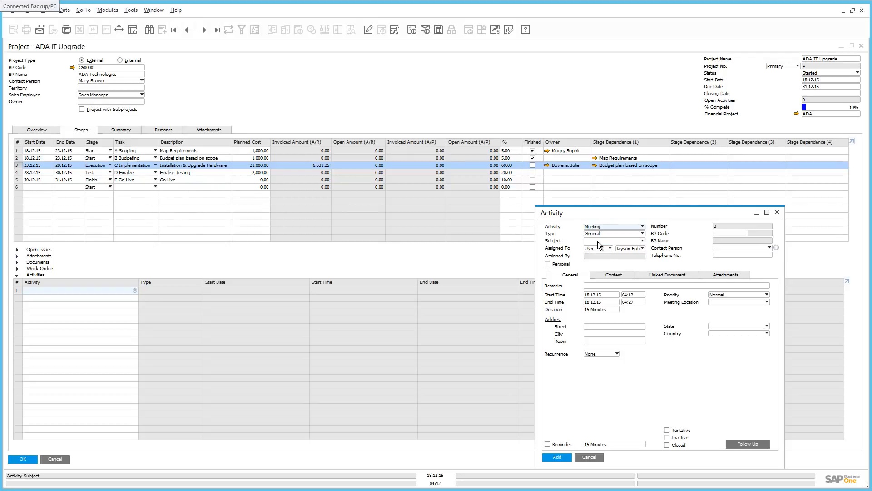
pyautogui.click(741, 234)
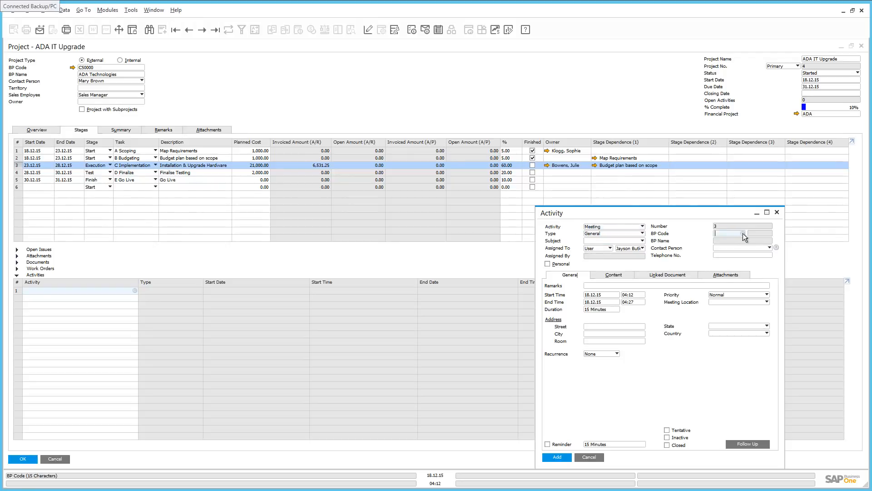
pyautogui.click(744, 234)
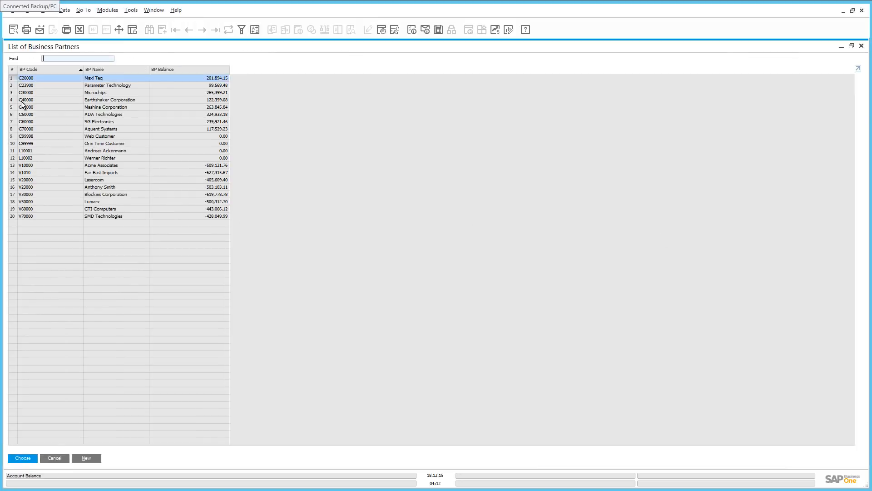
pyautogui.doubleClick(47, 115)
pyautogui.write('Project Review Meeting')
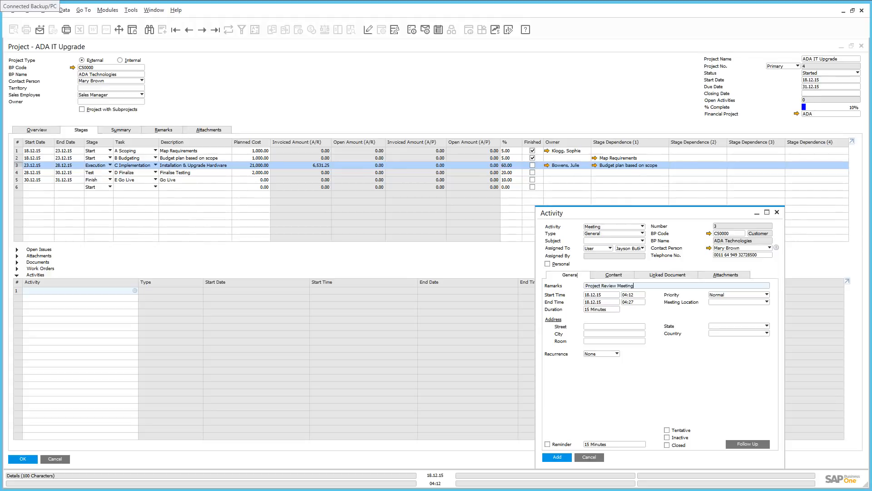
# Schedule the meeting for 21.12.15 from 08:00 to 12:00 and add the activity to the stage
pyautogui.click(611, 294)
pyautogui.click(618, 295)
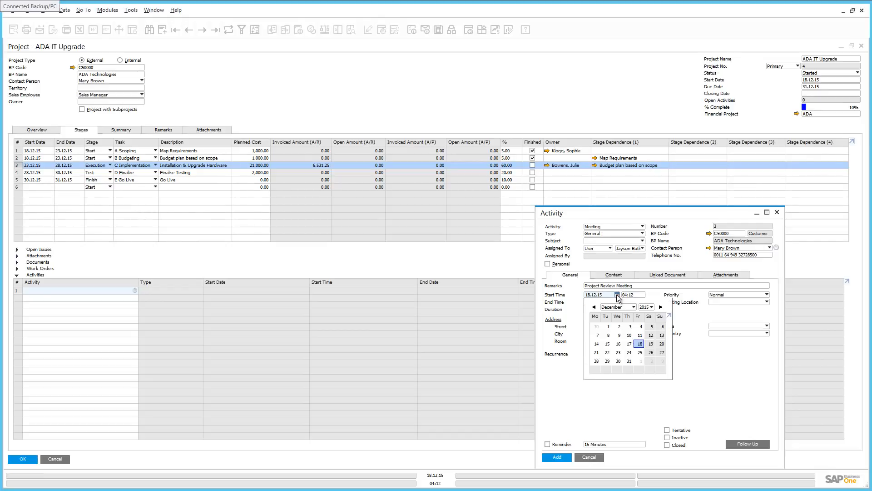
pyautogui.click(597, 353)
pyautogui.click(641, 295)
pyautogui.write('08')
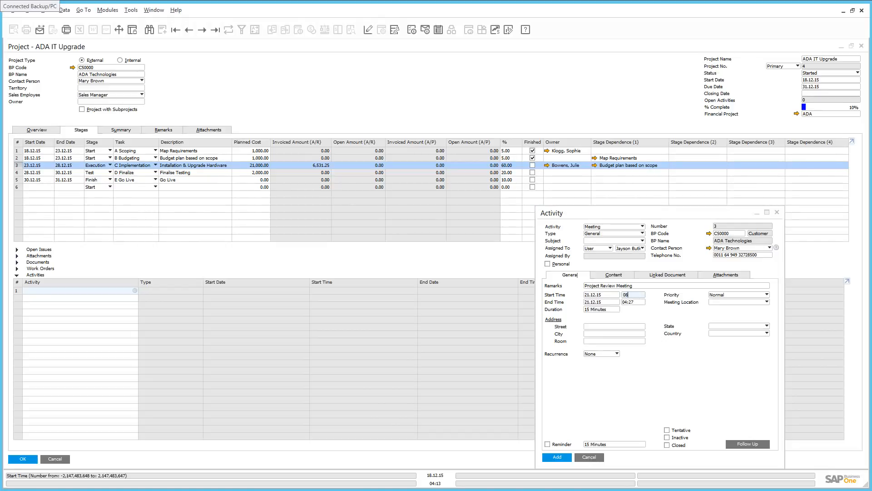
pyautogui.write(':00')
pyautogui.press('Tab')
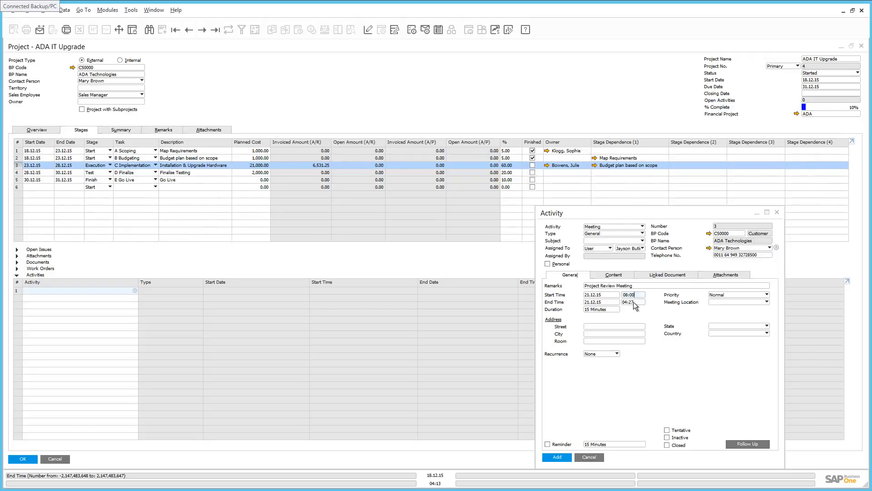
pyautogui.write('1200')
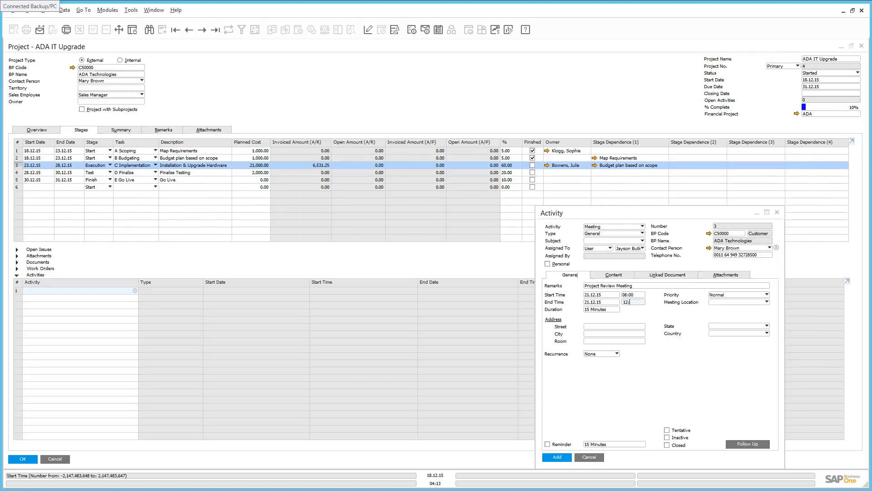
pyautogui.click(565, 455)
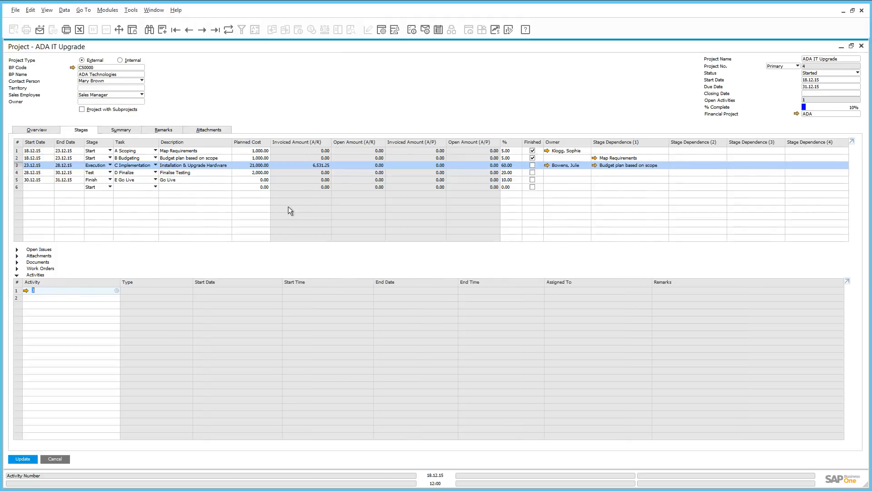
# Check the Project Review Meeting's details in the calendar and view the project's summary
pyautogui.click(439, 30)
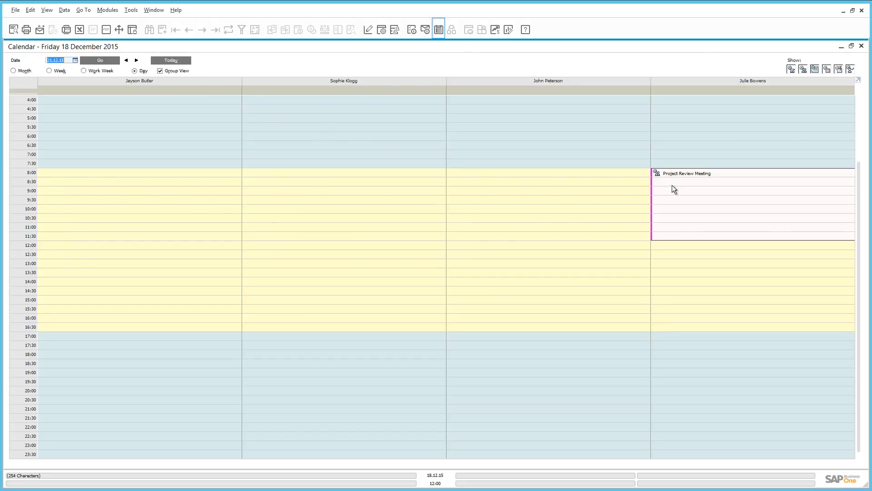
pyautogui.moveTo(673, 186)
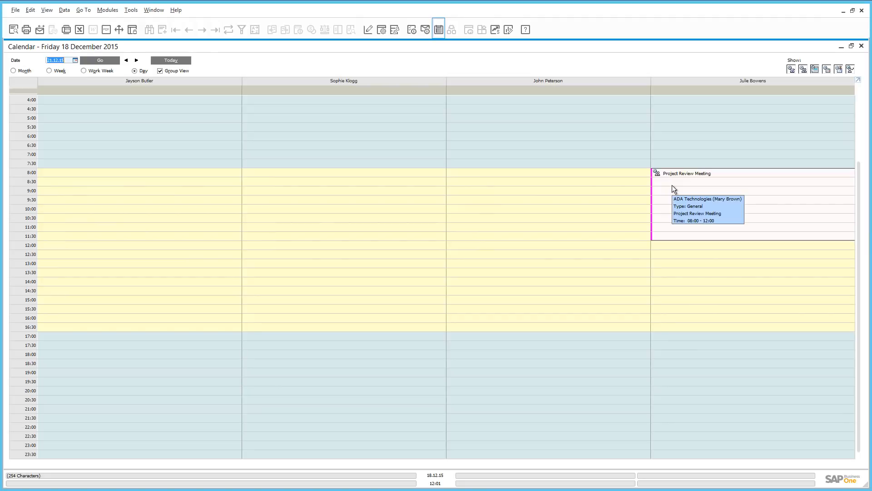
pyautogui.click(861, 46)
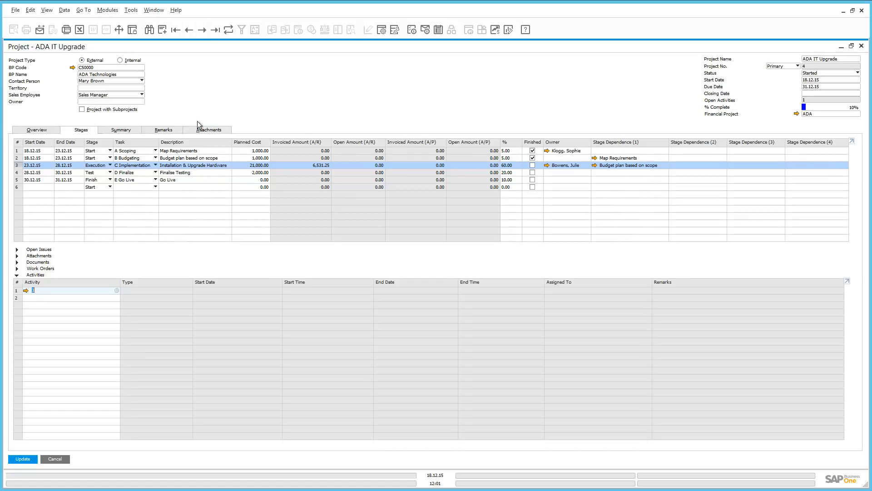
pyautogui.click(114, 127)
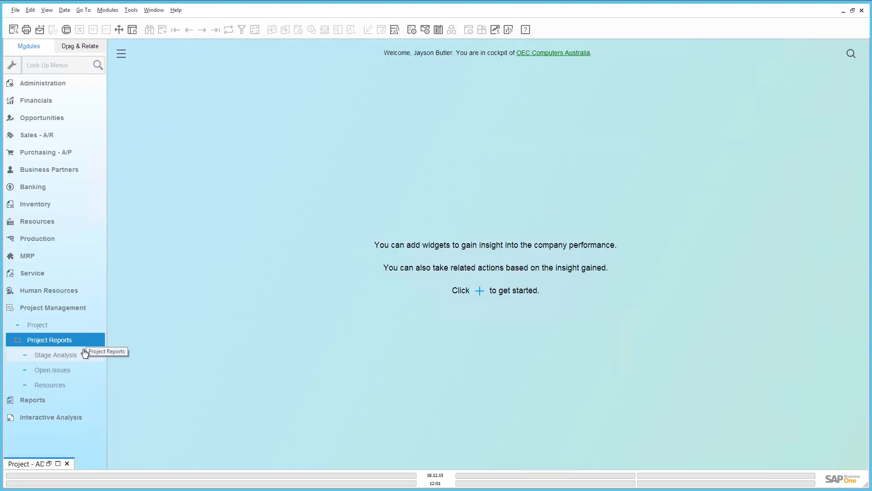
# Run the Stage Analysis project report without any selection criteria, review the listed projects and close it
pyautogui.click(71, 356)
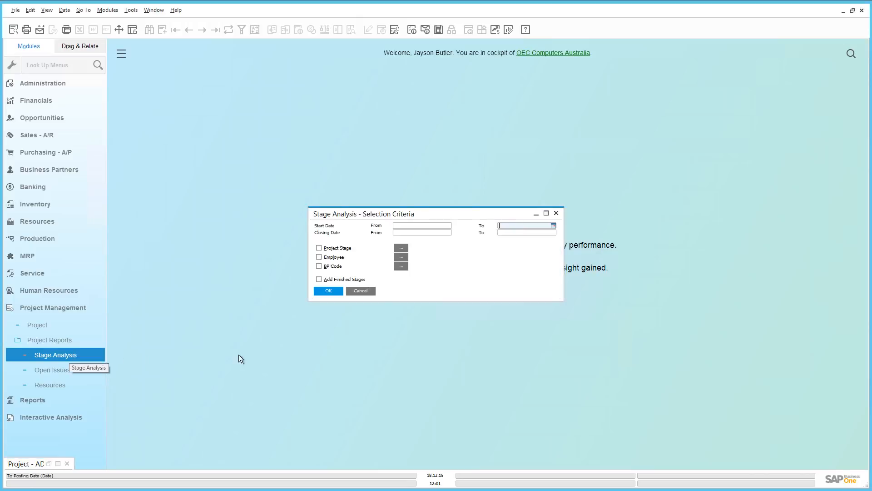
pyautogui.click(328, 291)
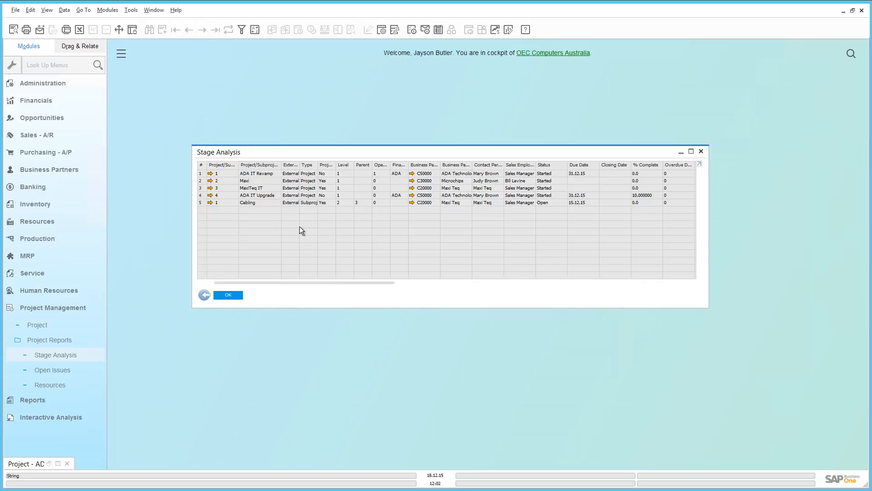
pyautogui.click(231, 294)
pyautogui.click(64, 369)
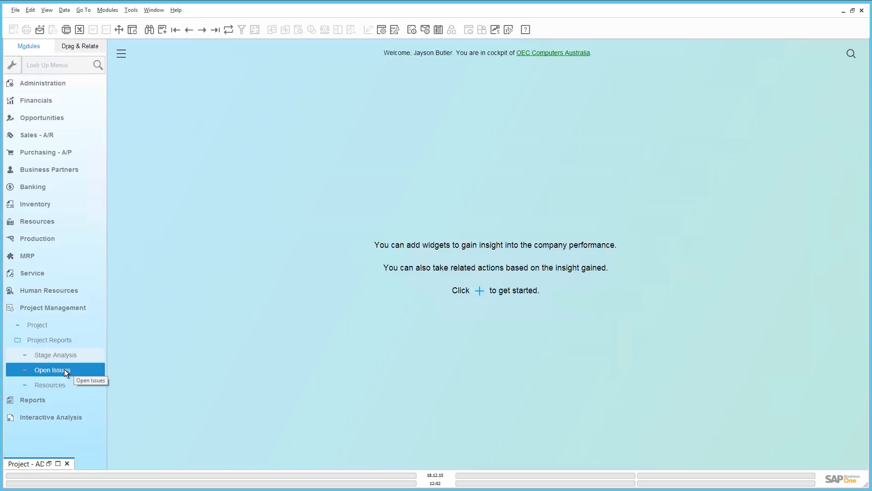
pyautogui.click(64, 385)
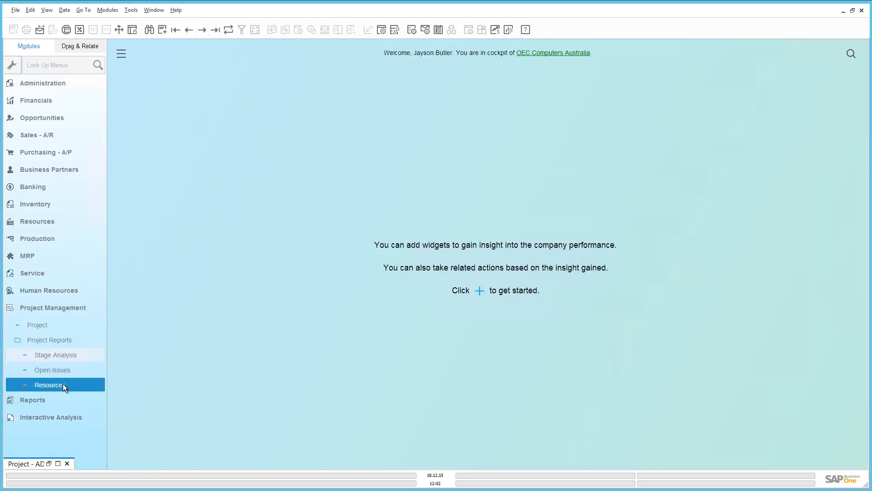